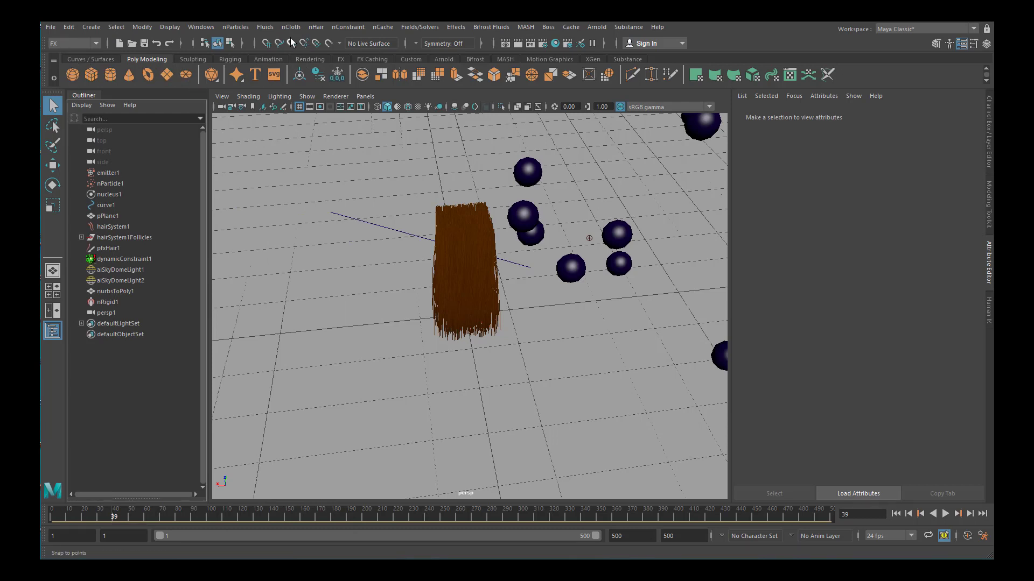
Select pPlane1, then tumble, dolly and pan in close on the hair tuft from below.
click(316, 28)
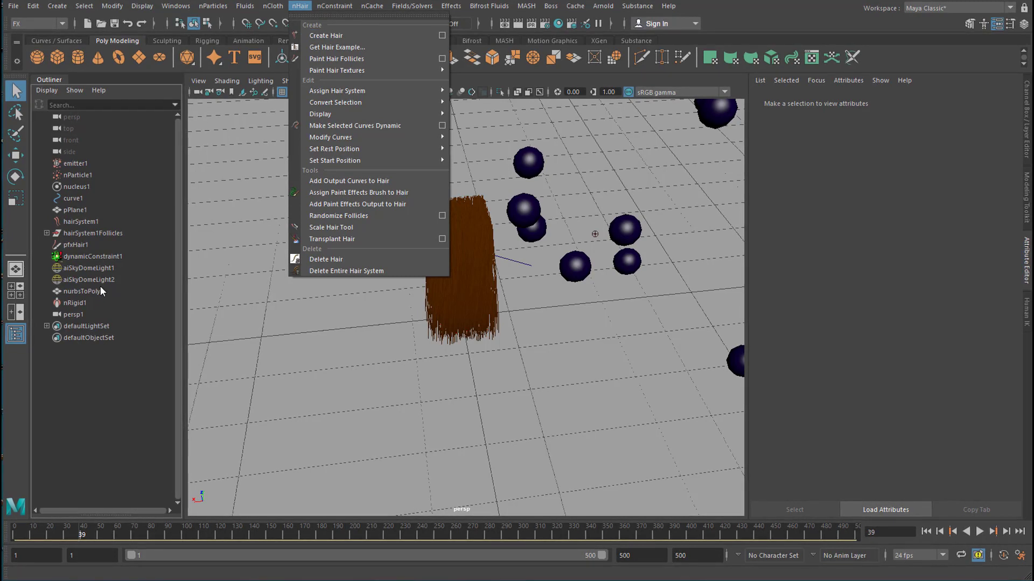
click(80, 212)
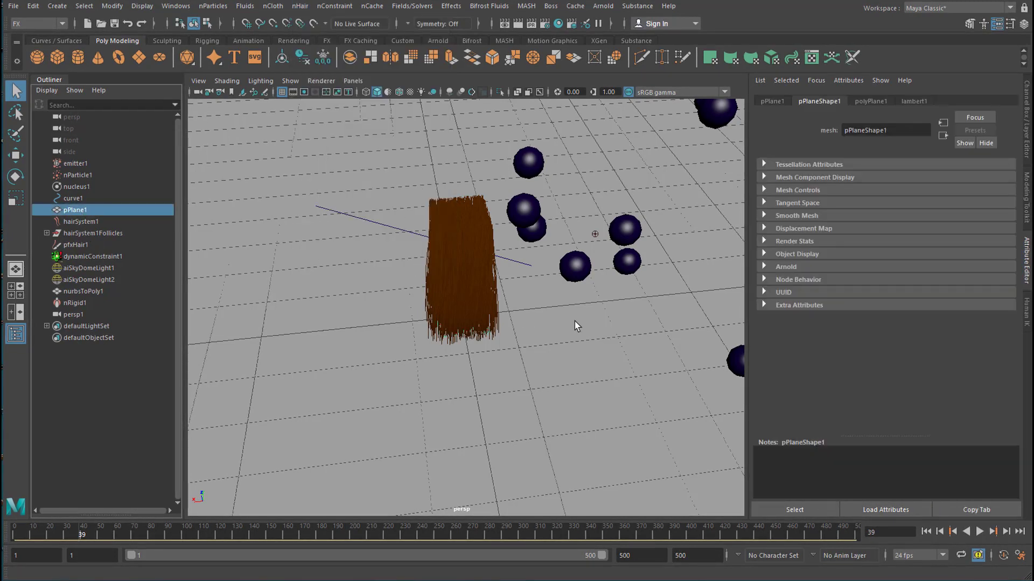
alt+drag(511, 359, 531, 293)
alt+right_drag(519, 293, 722, 313)
alt+middle_drag(515, 323, 538, 279)
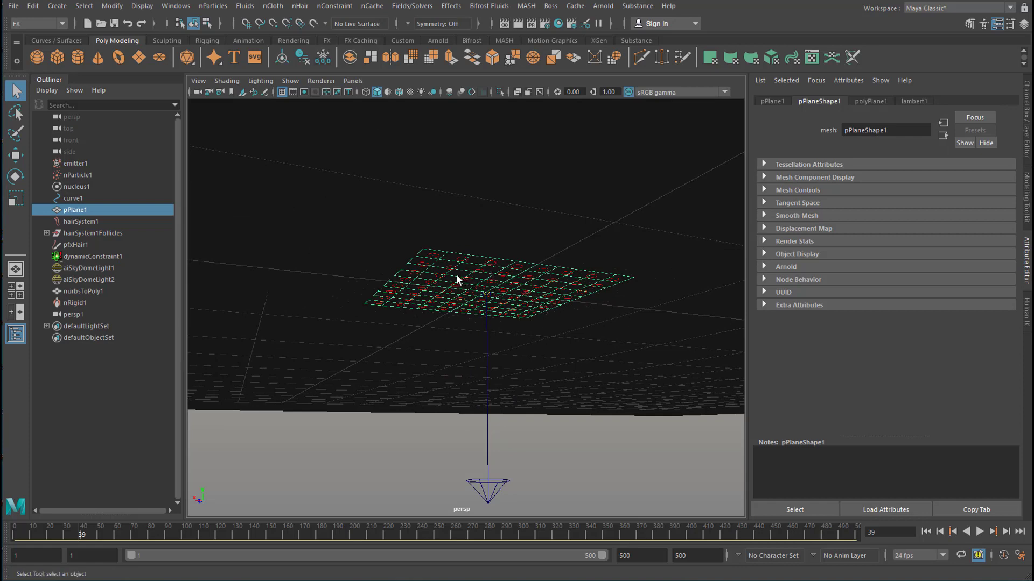
alt+drag(559, 361, 535, 344)
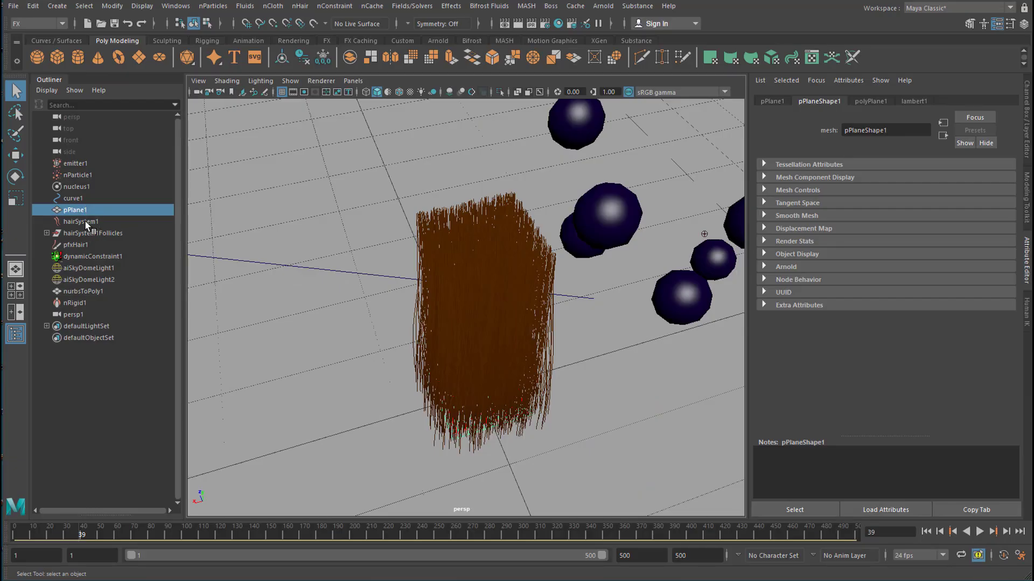
Select hairSystem1 and drag hairSystemShape1's Hairs Per Clump slider from 31 to 41.
click(85, 221)
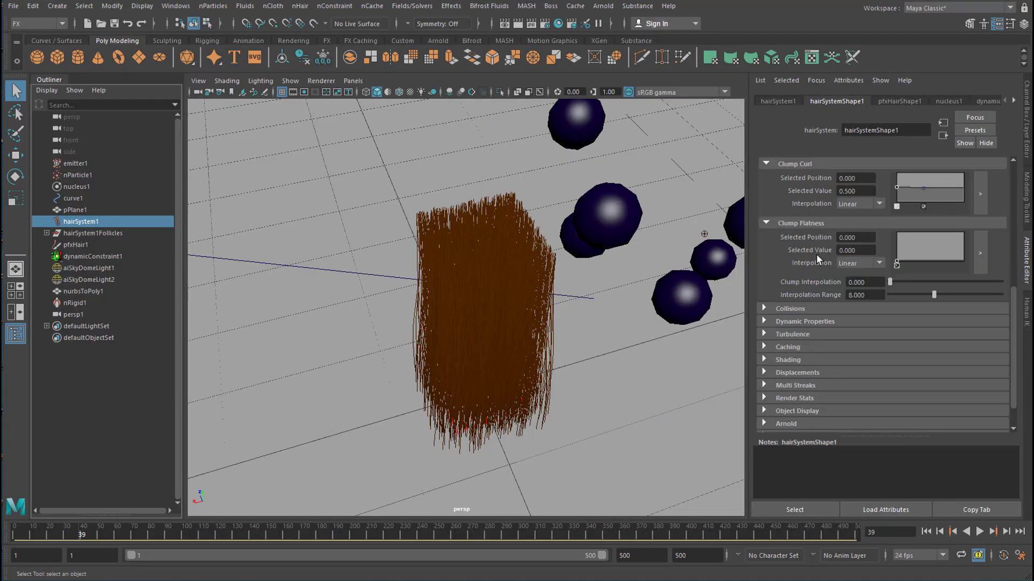
drag(1014, 316, 1026, 188)
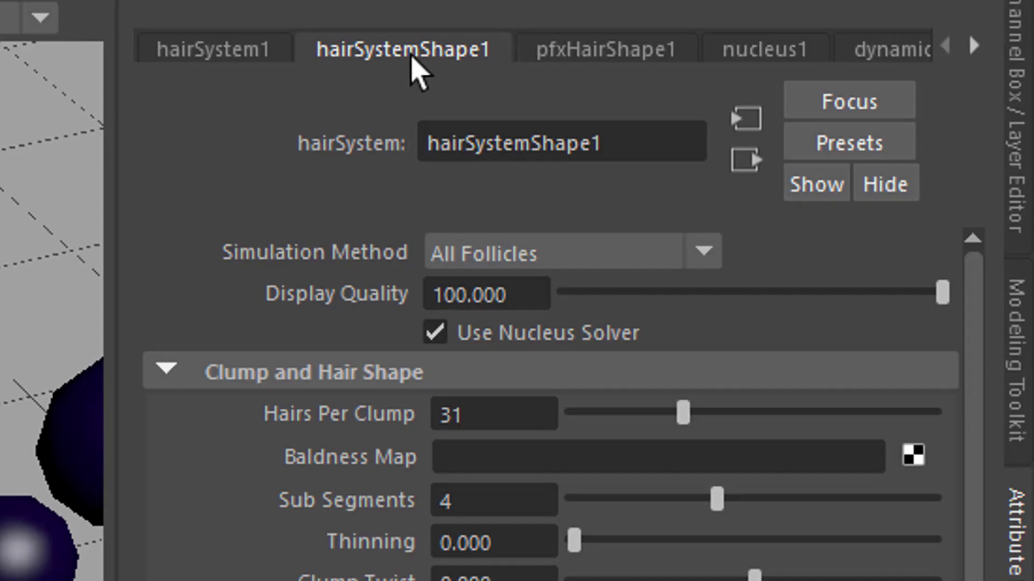
click(209, 51)
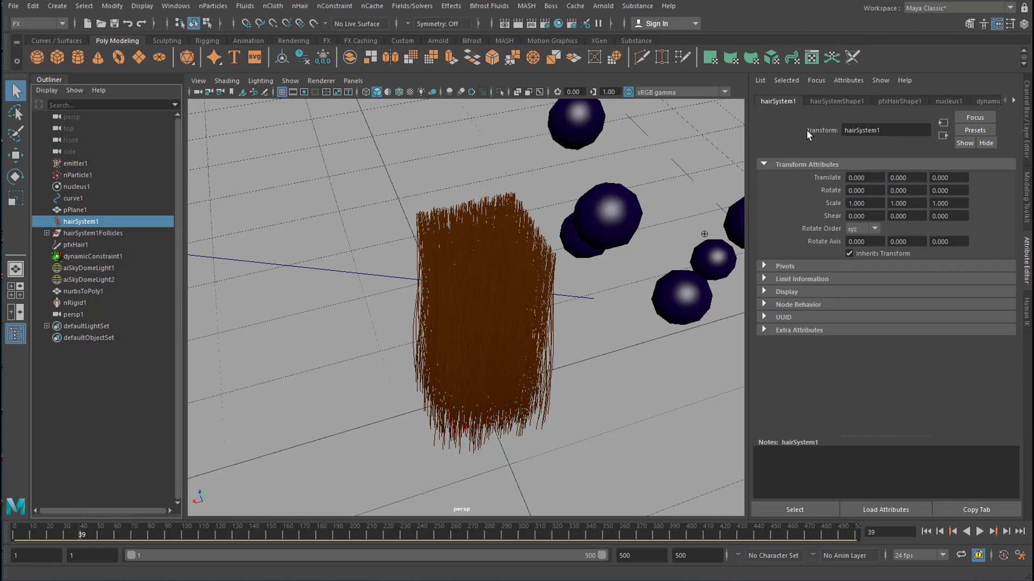
click(839, 101)
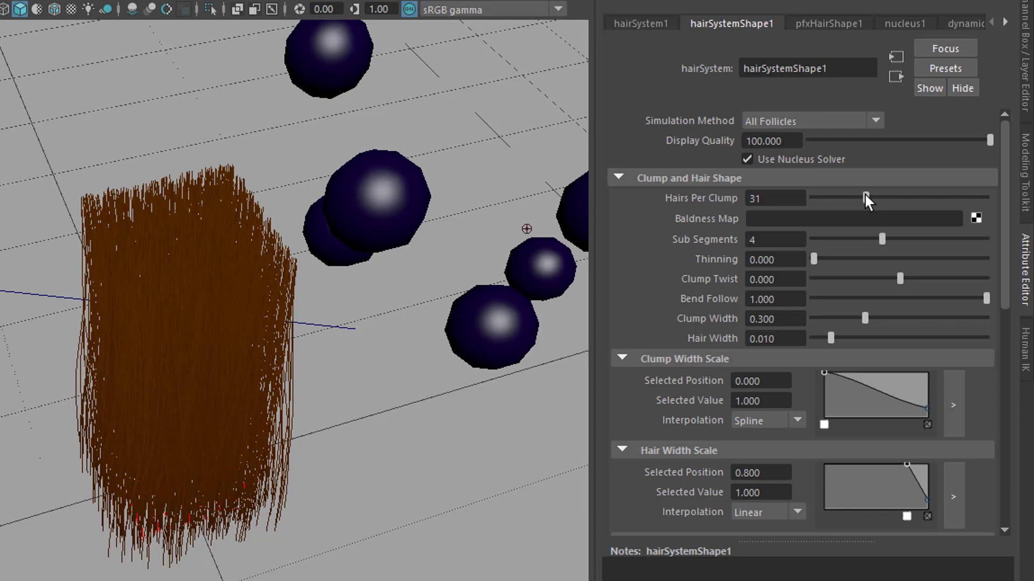
mouse_move(864, 195)
mouse_down()
mouse_move(813, 207)
mouse_move(881, 197)
mouse_up()
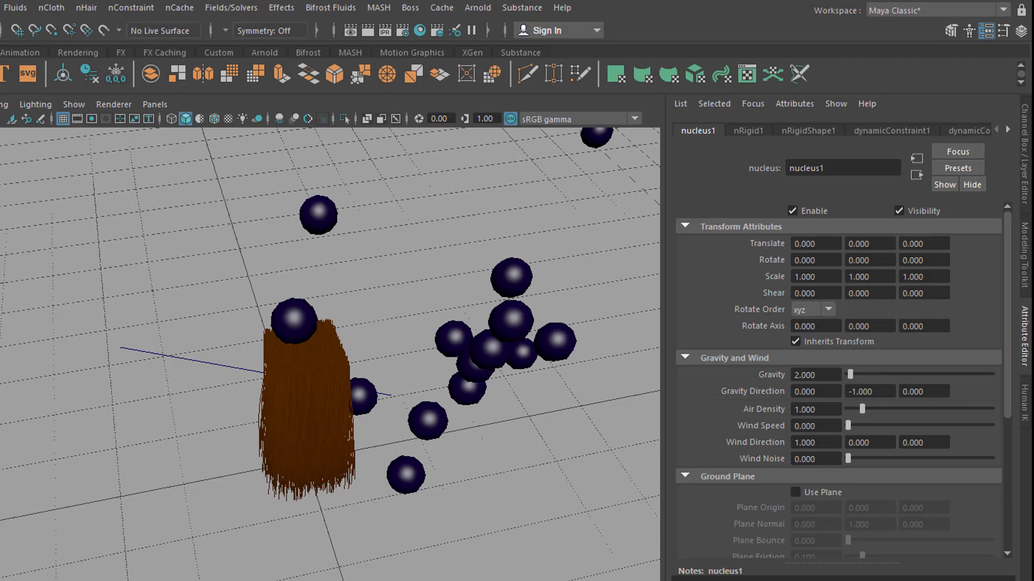
Rewind to the start frame and play the nHair simulation forward.
key(alt+shift+v)
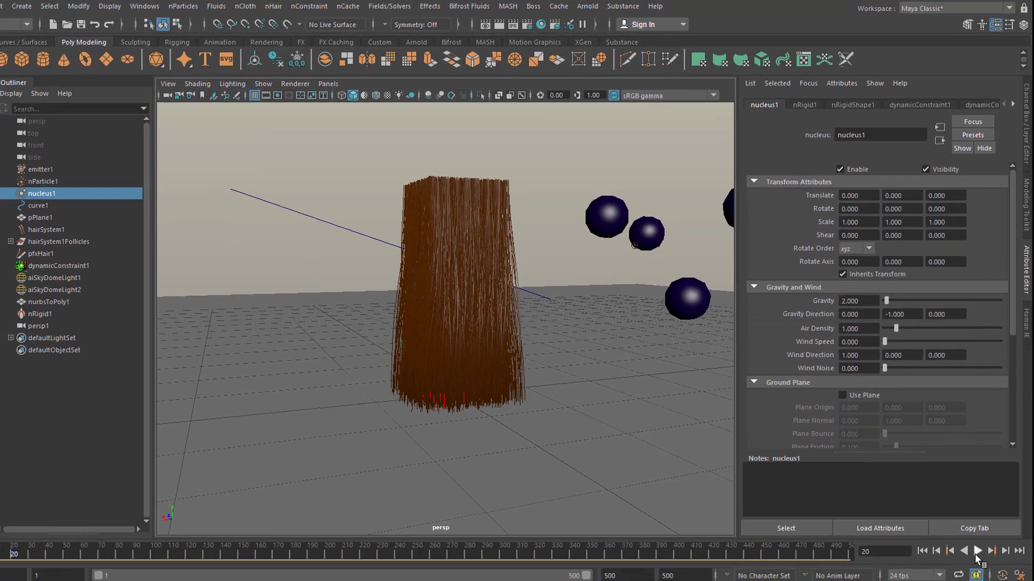
click(978, 537)
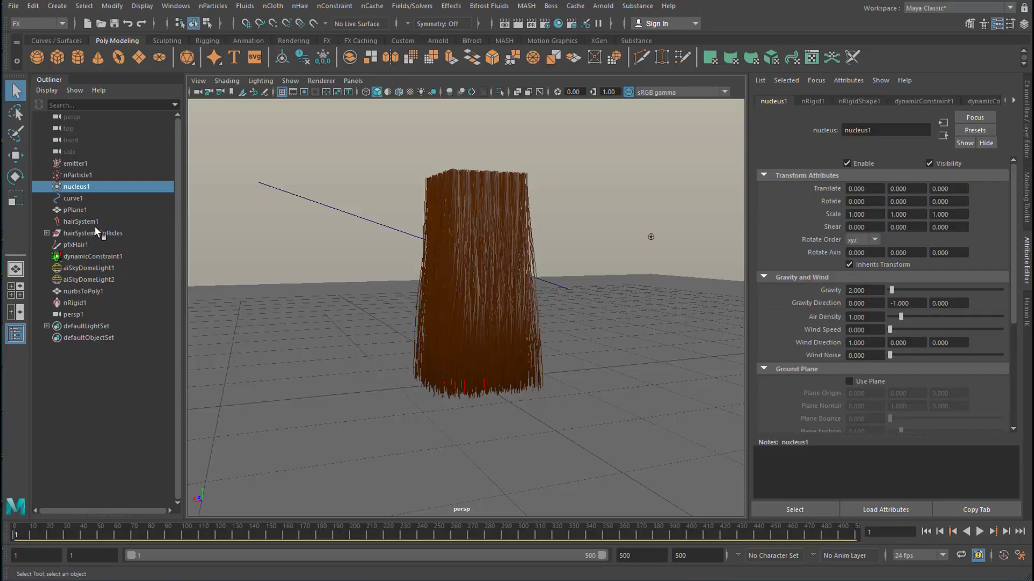
Expand nParticle1's Dynamic Properties, then select emitter1 (Omni, rate 10) in the viewport.
click(92, 176)
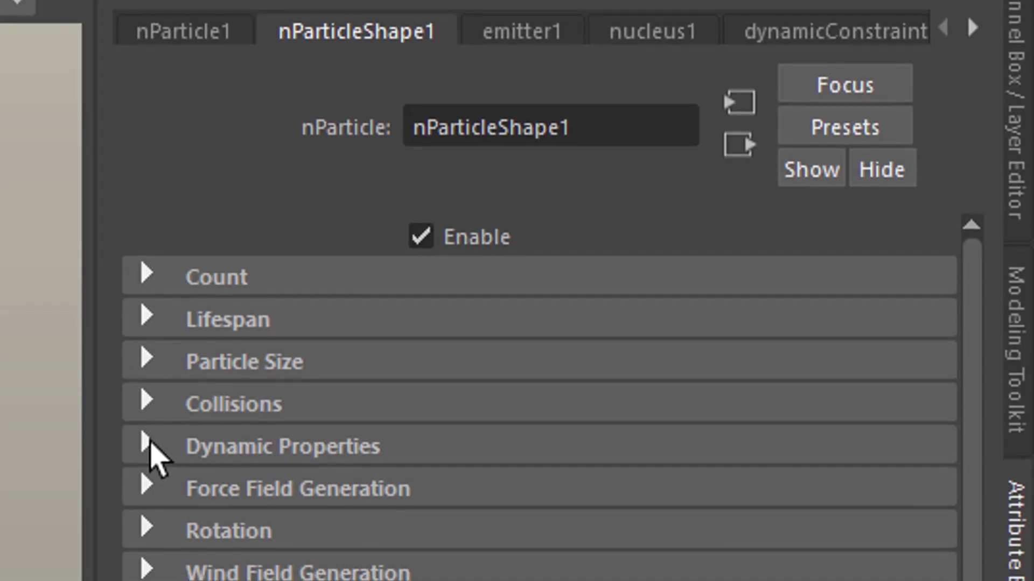
click(150, 448)
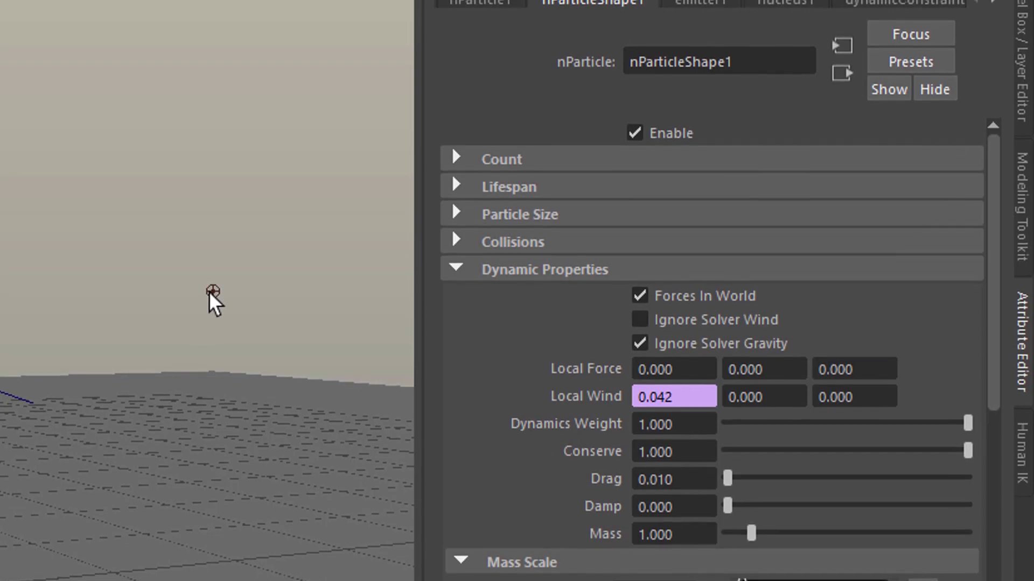
click(209, 295)
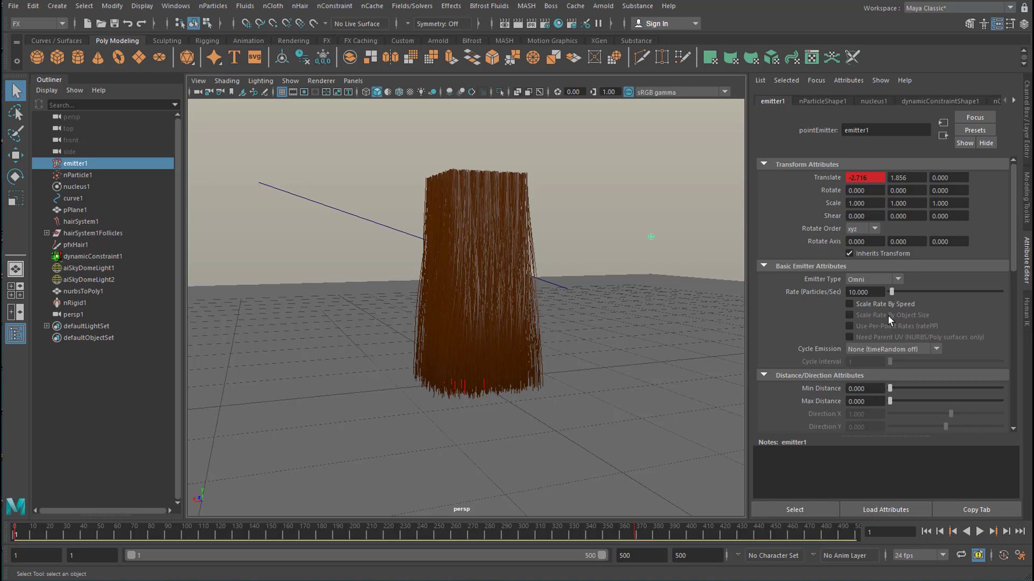
Scroll through emitter1's attribute settings and back to the top.
drag(1016, 251, 1016, 269)
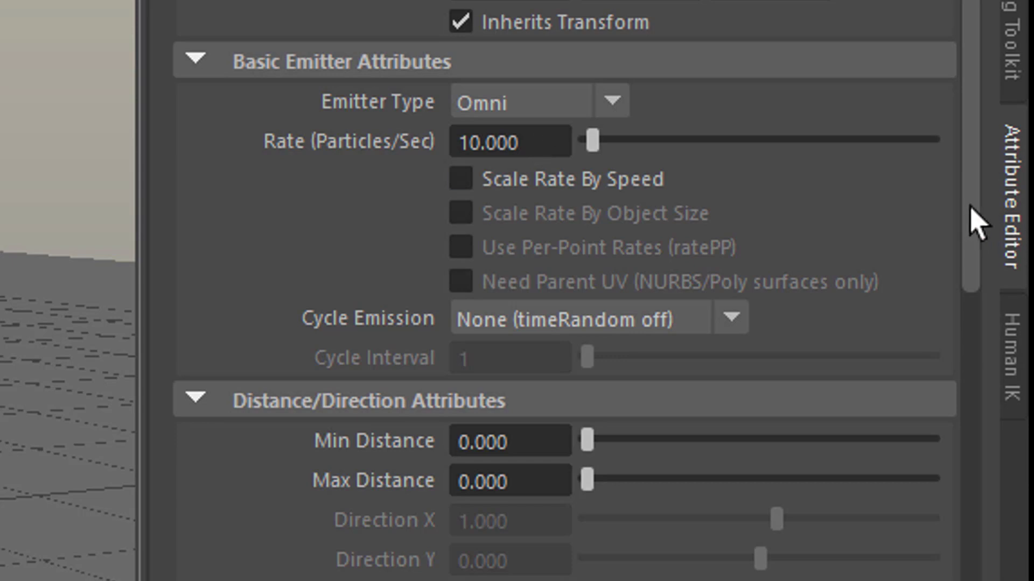
drag(969, 209, 987, 370)
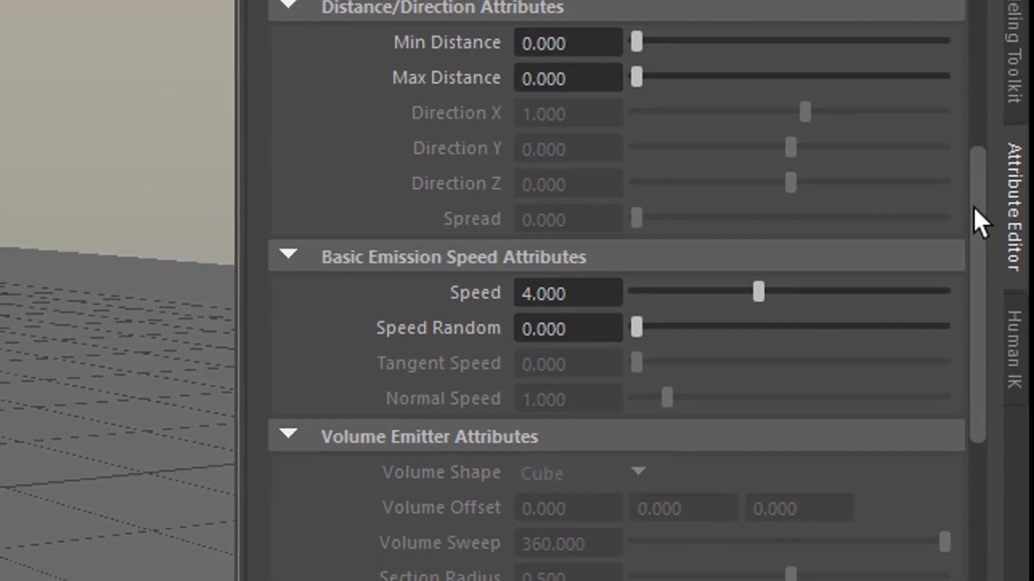
drag(973, 208, 1000, 37)
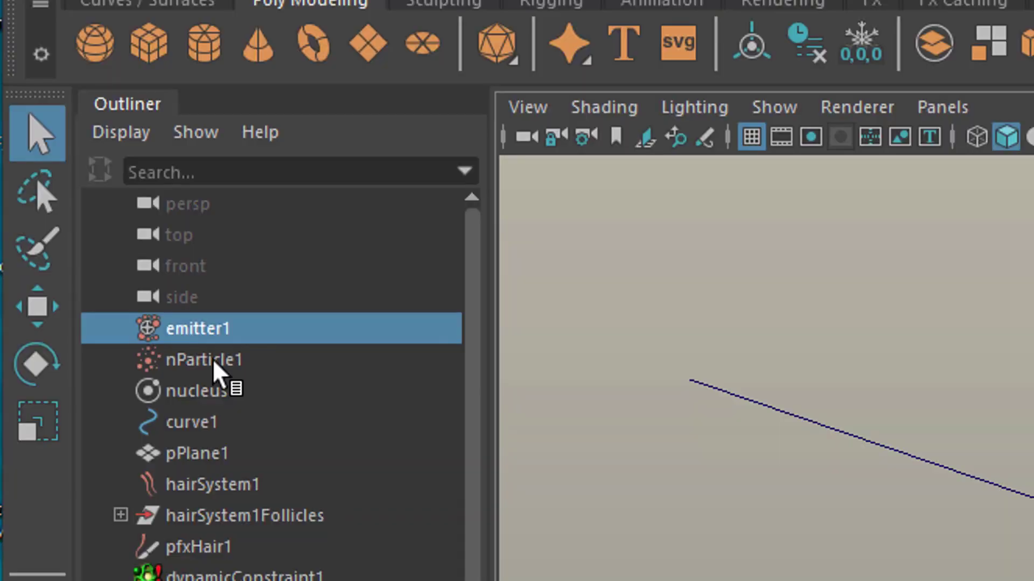
Open nParticle1's Shading section and switch Particle Render Type to Points, then back to Spheres.
click(212, 360)
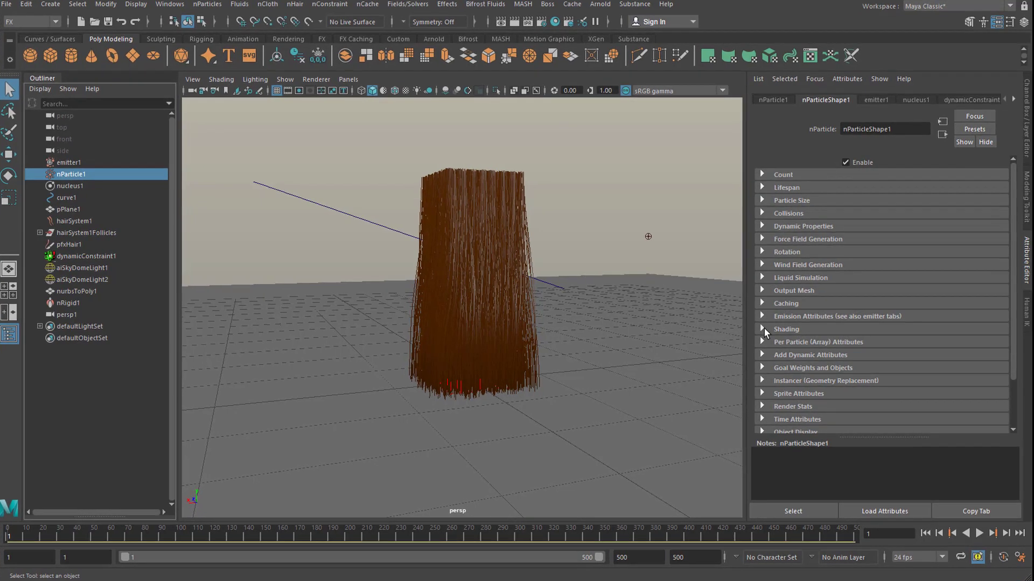
click(761, 328)
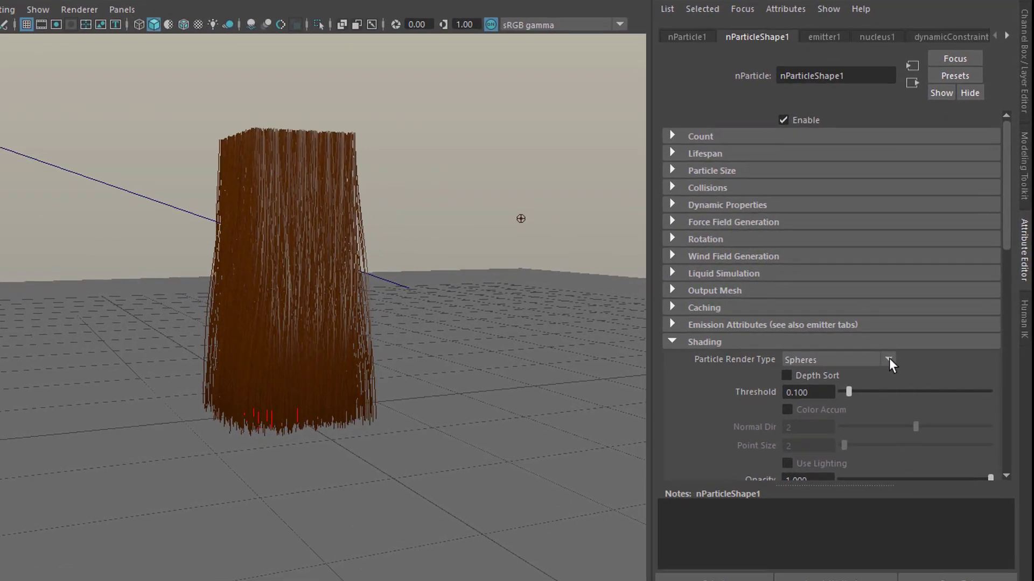
click(871, 367)
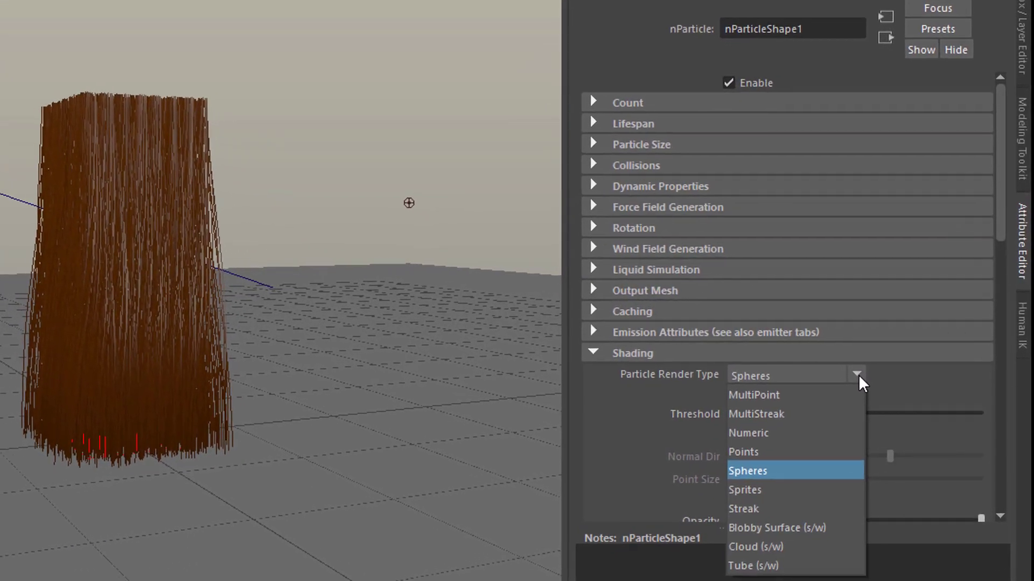
click(805, 462)
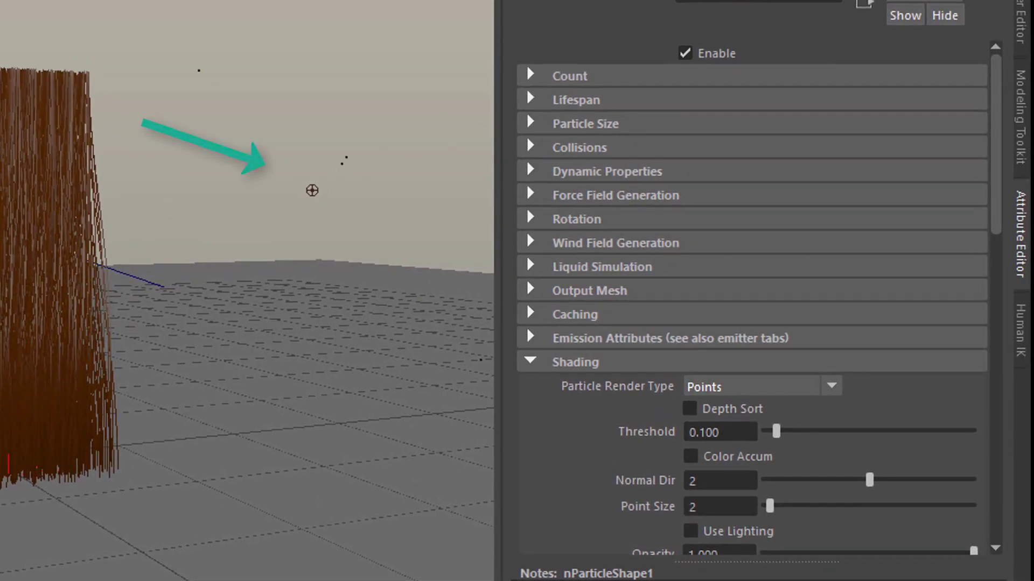
click(831, 388)
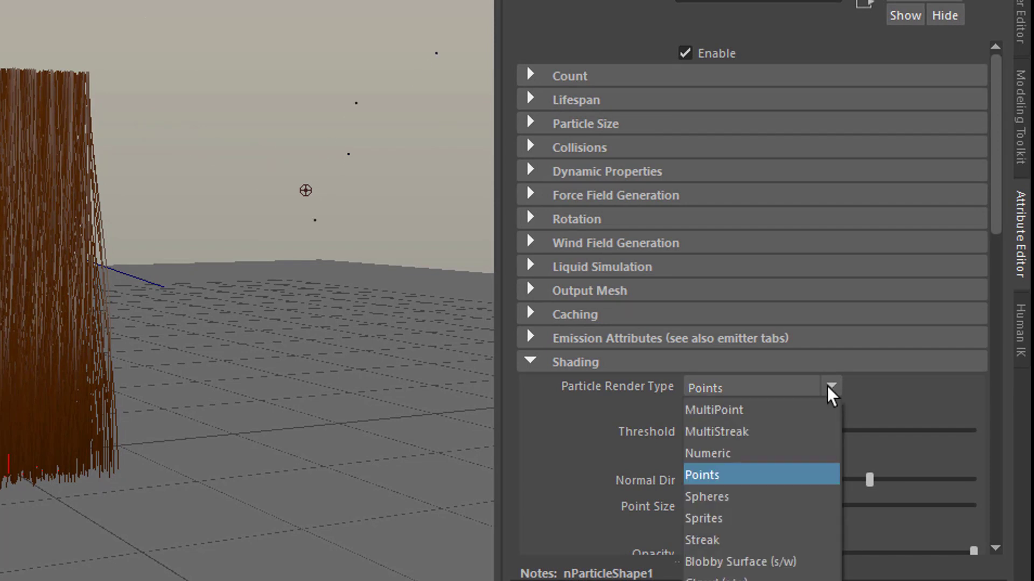
click(771, 502)
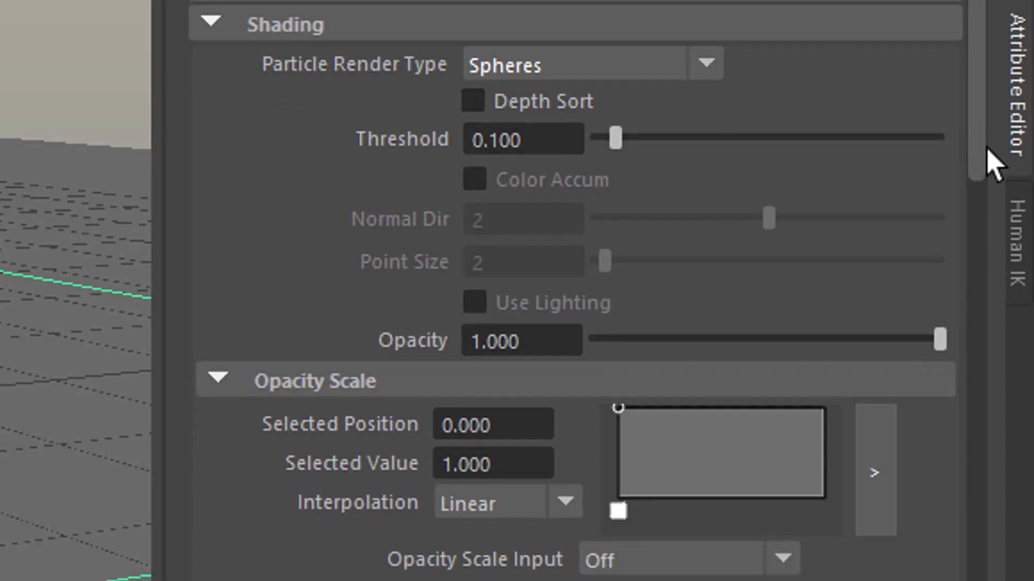
Scroll down through the white-to-dark-blue colour ramp and back up.
scroll(1008, 449, down, 3)
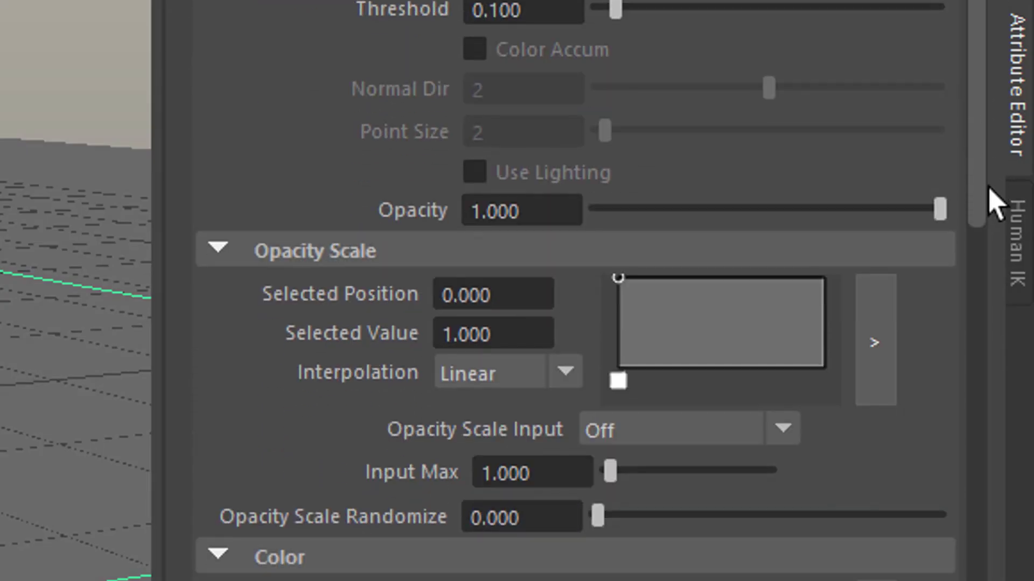
scroll(995, 202, down, 5)
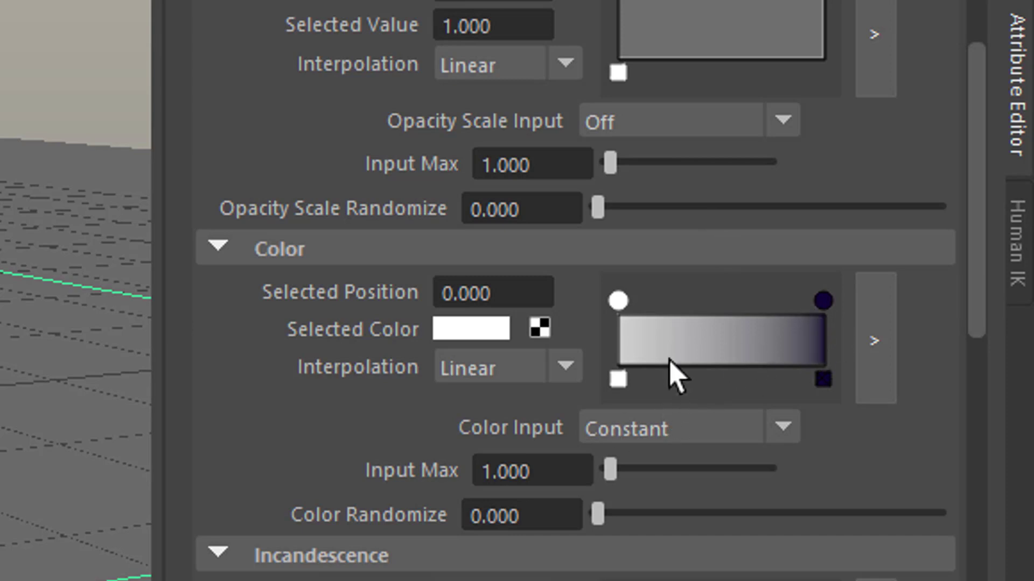
scroll(972, 259, up, 15)
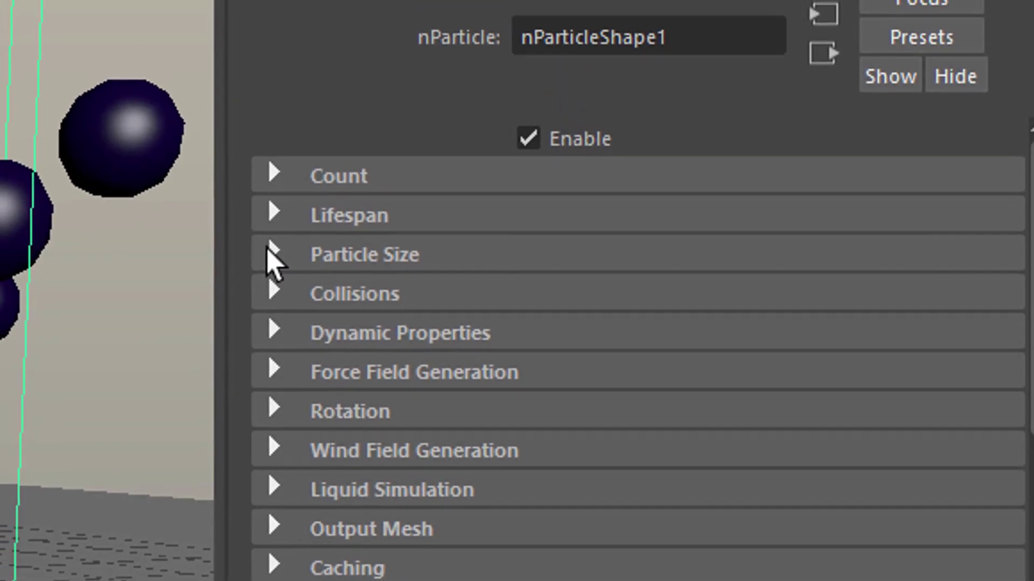
In Particle Size, try Radius 0.1 and 0.5 before settling on 0.2.
click(258, 153)
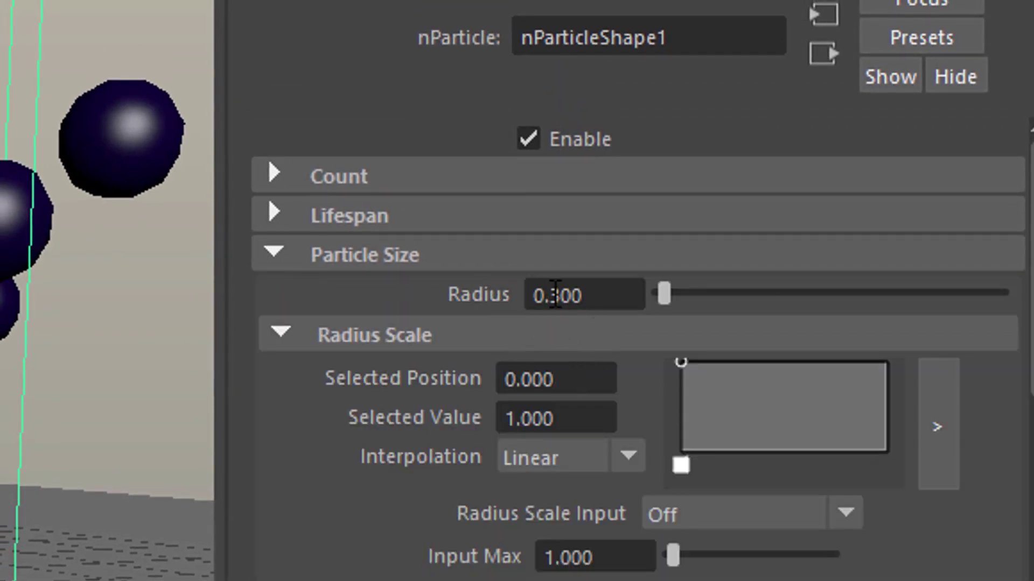
drag(549, 295, 582, 295)
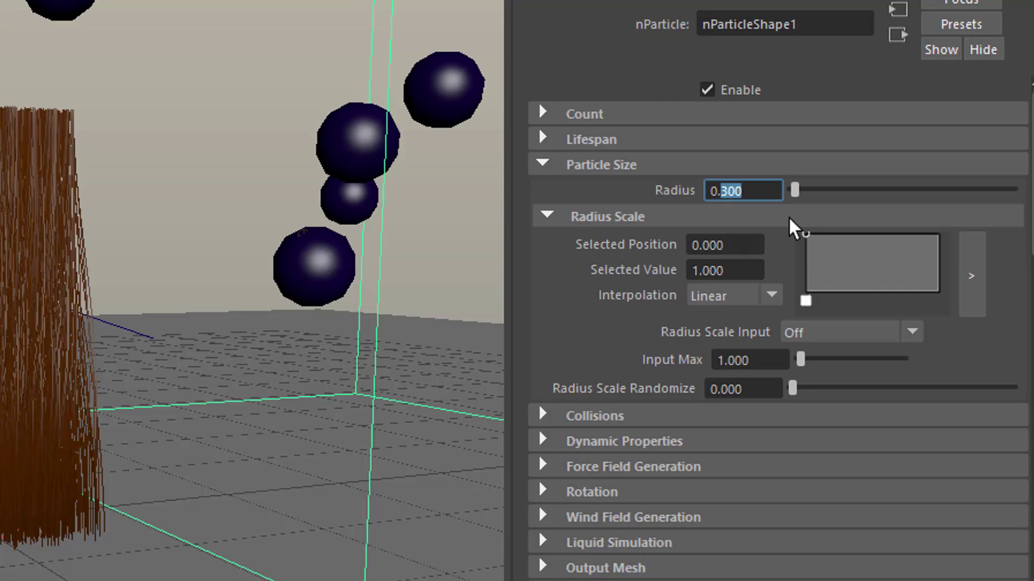
text(100)
key(Return)
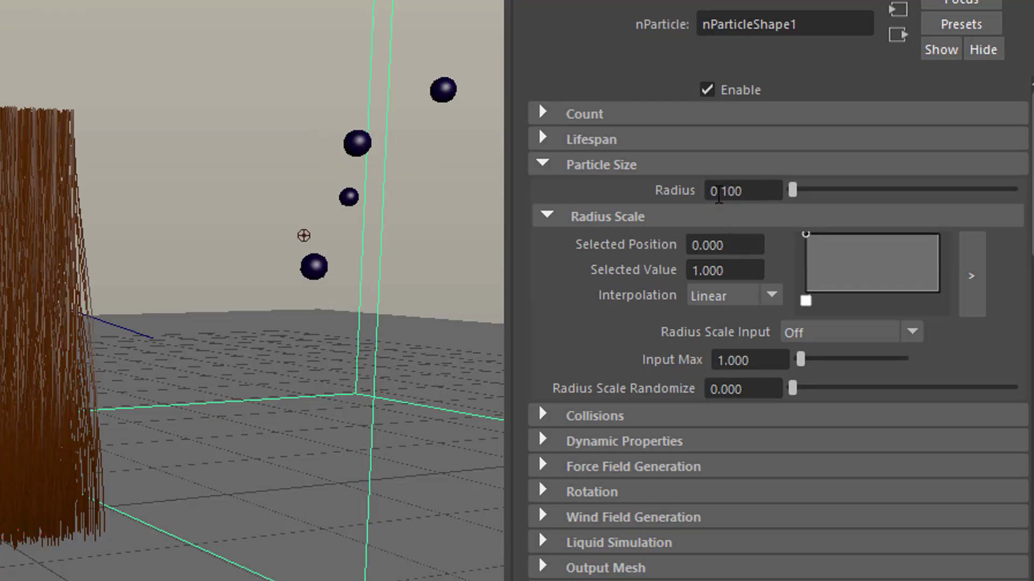
drag(725, 190, 753, 189)
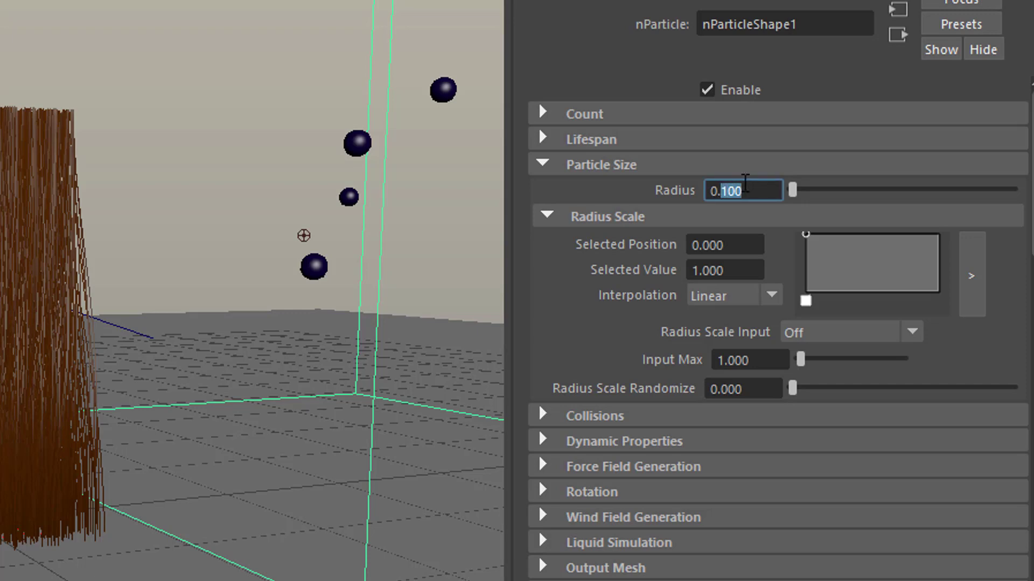
text(500)
key(Return)
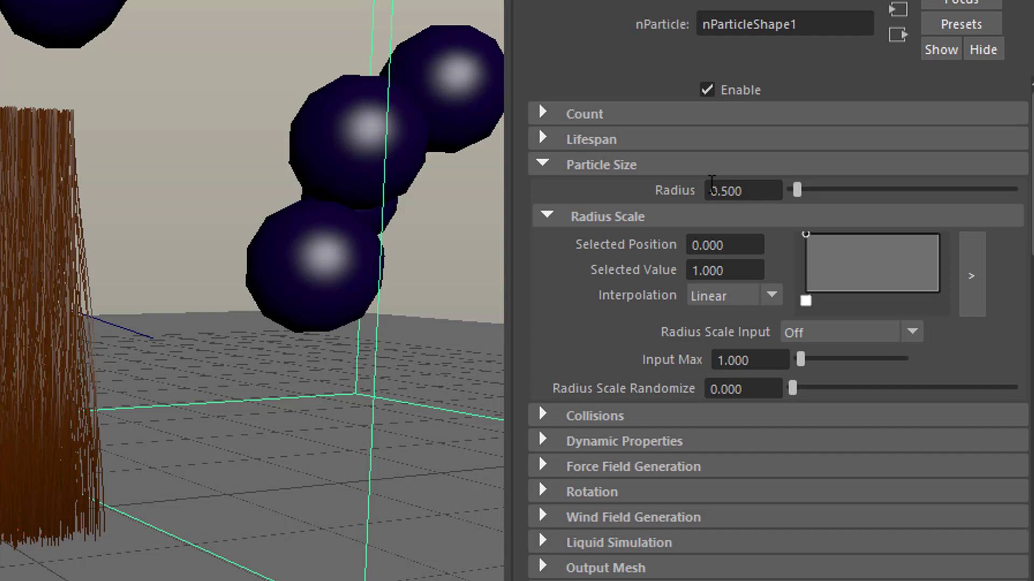
drag(723, 193, 772, 189)
text(200)
key(Return)
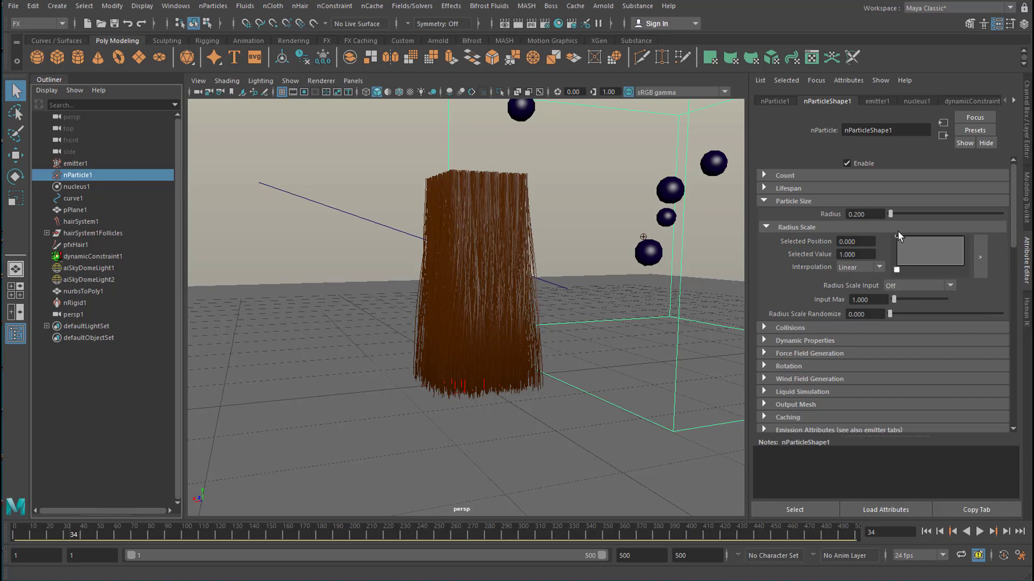
Collapse Particle Size, expand Collisions and turn on Self Collide for nParticleShape1.
click(765, 202)
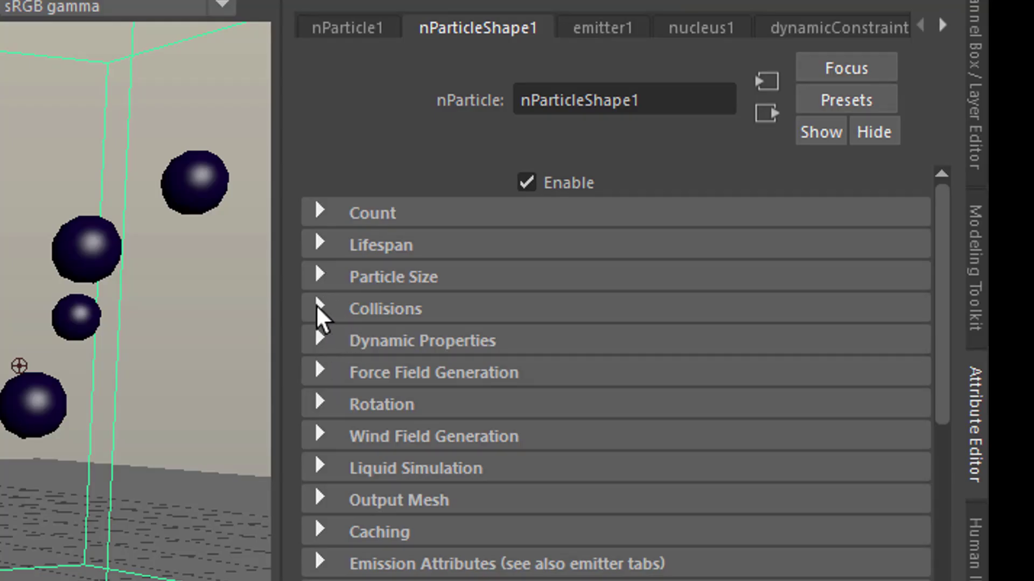
click(316, 305)
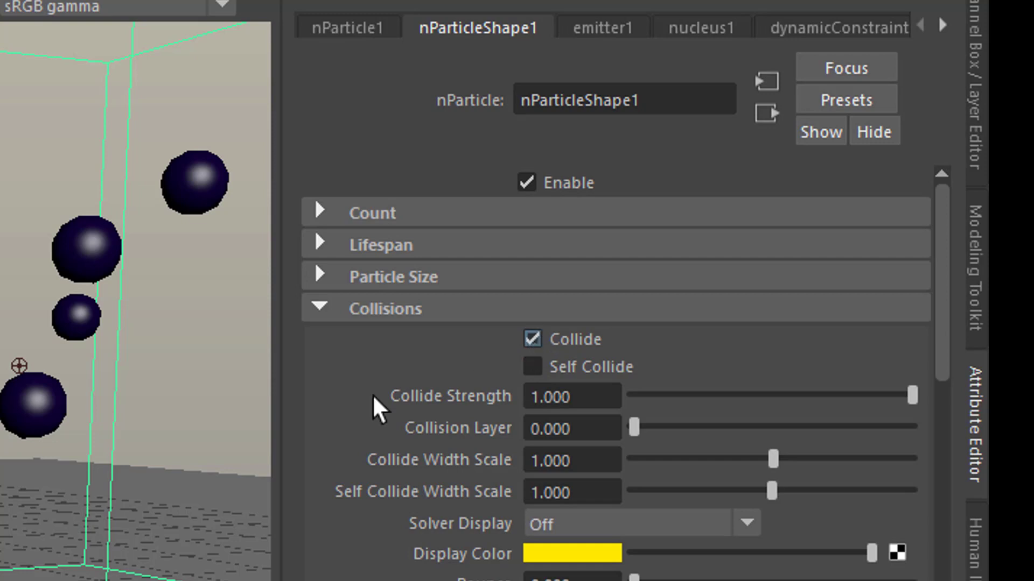
click(532, 367)
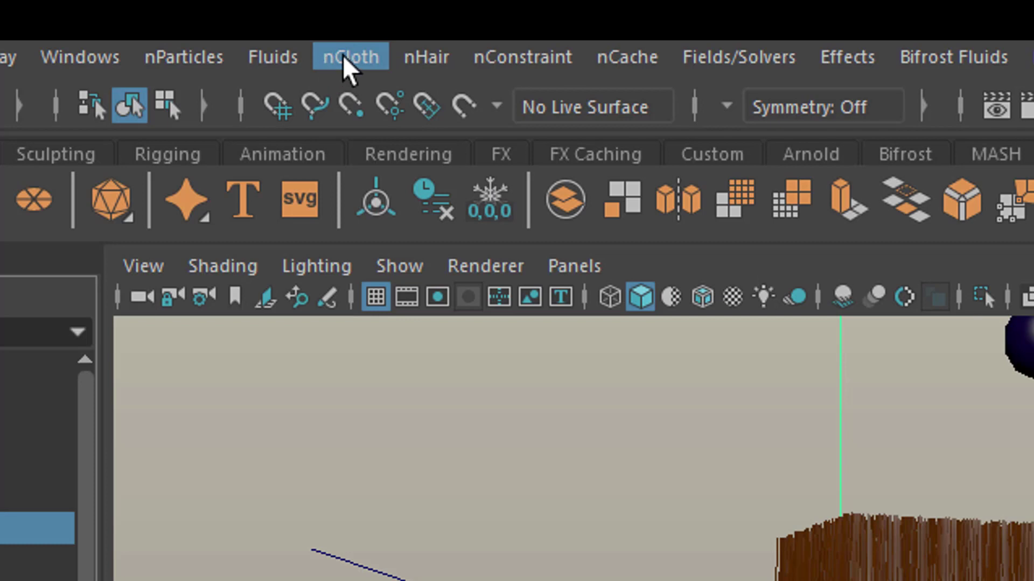
click(345, 57)
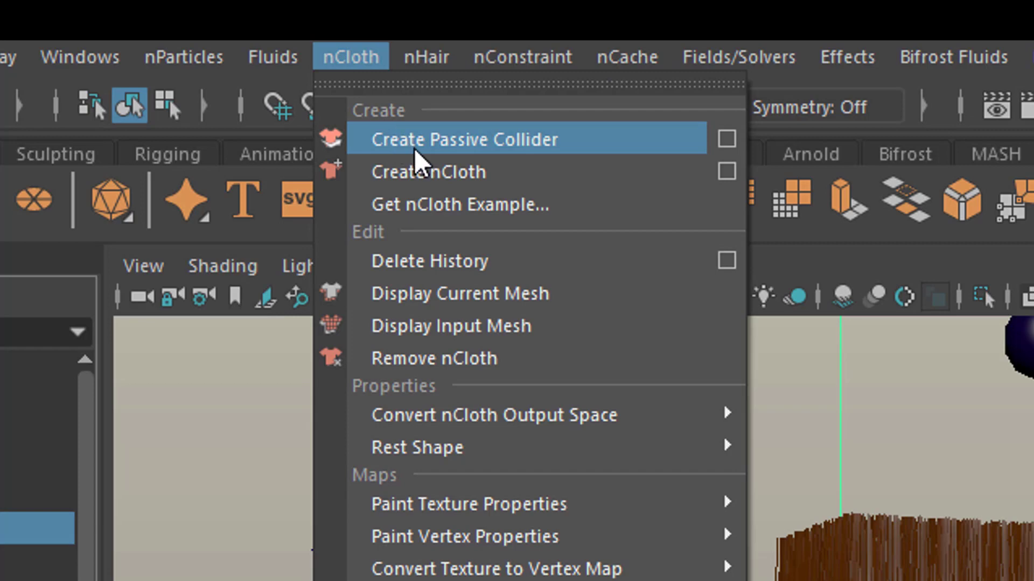
mouse_move(417, 55)
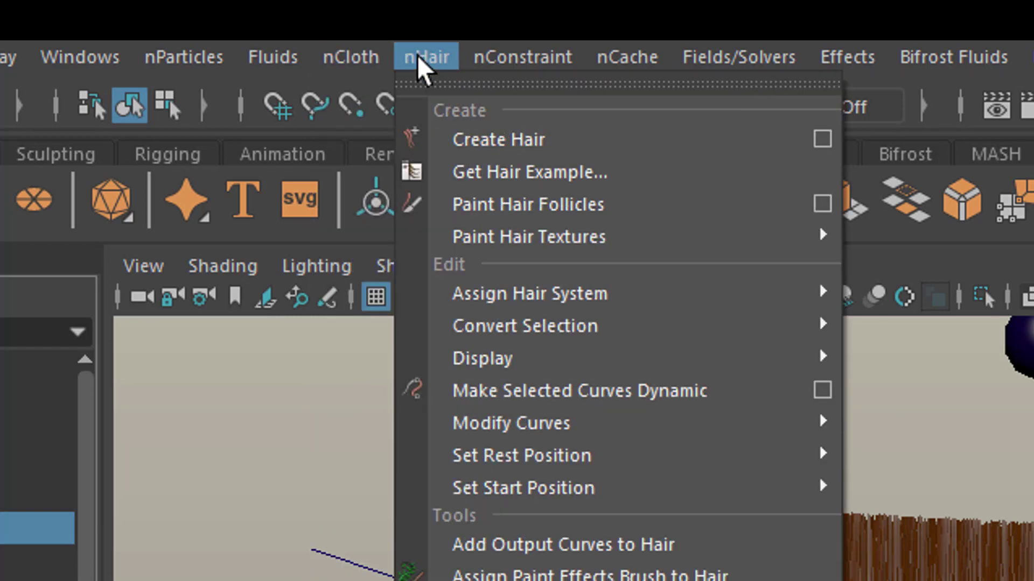
mouse_move(186, 58)
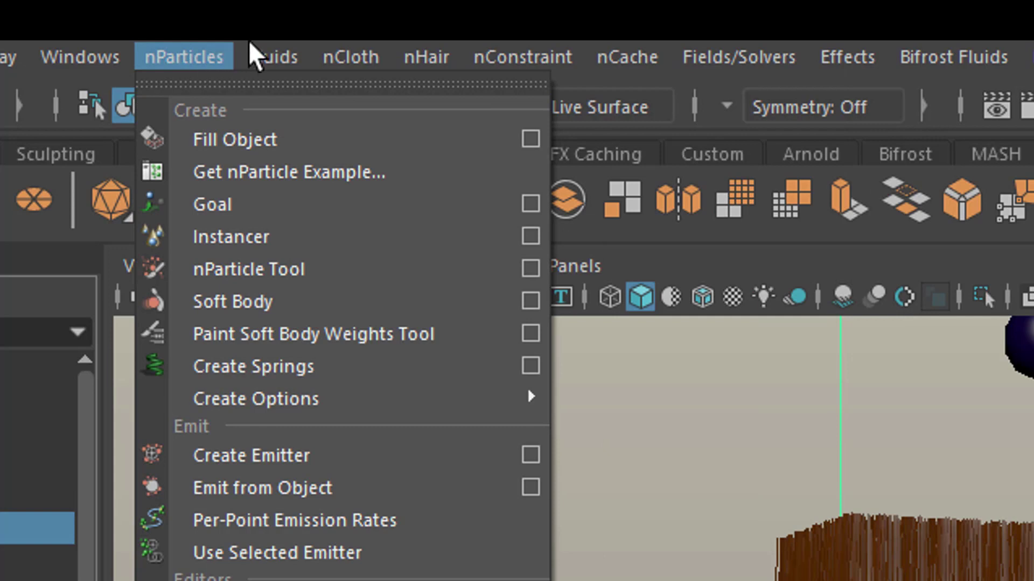
key(Escape)
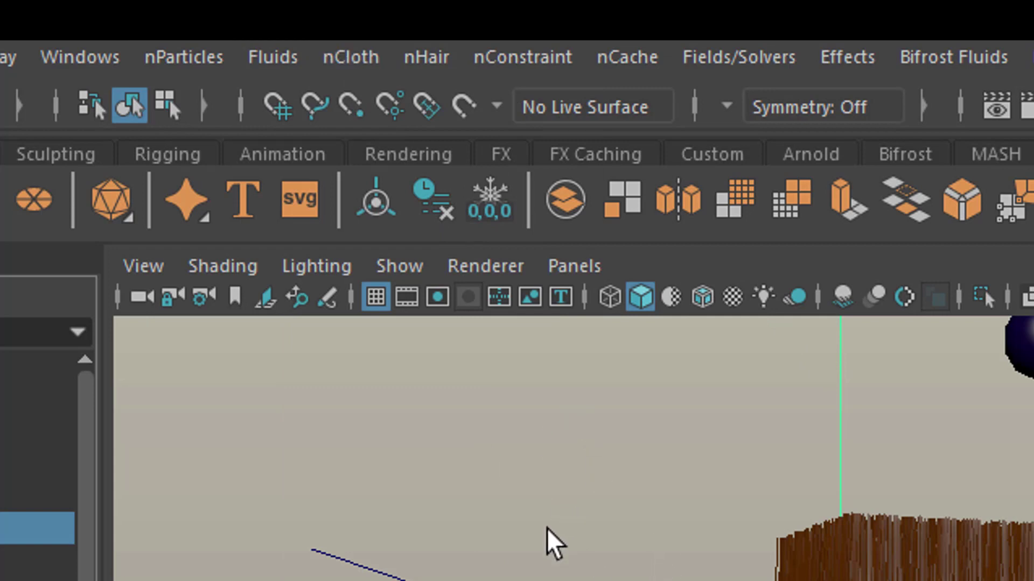
click(351, 57)
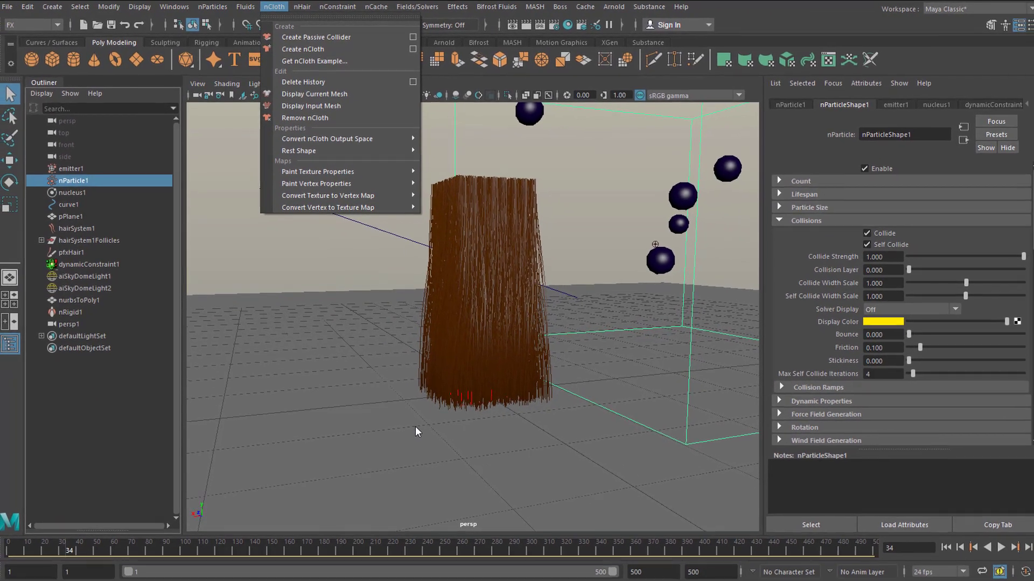
click(410, 414)
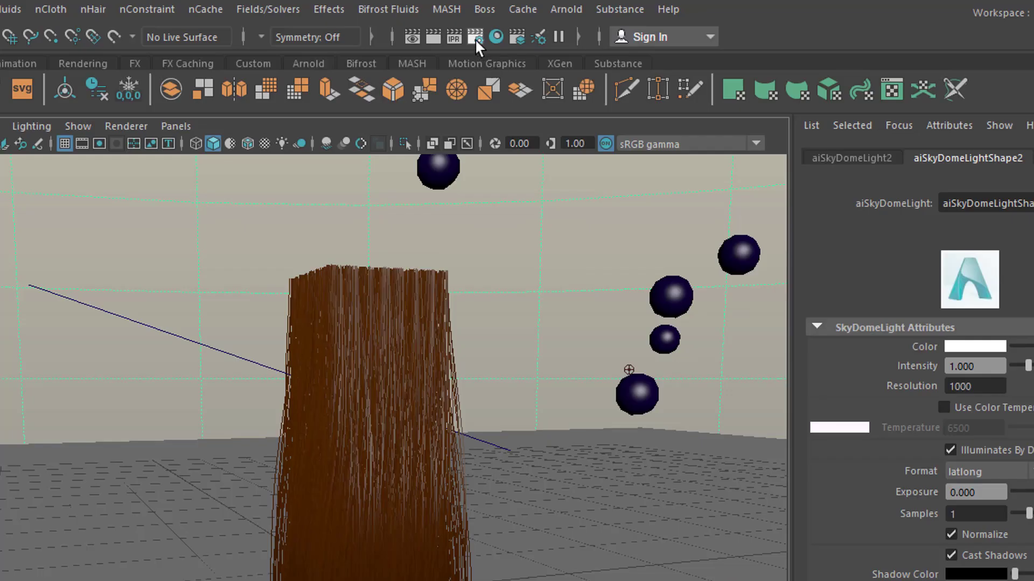
Enable Arnold Motion Blur, then try GPU (BETA) as Render Device and revert to CPU.
click(475, 37)
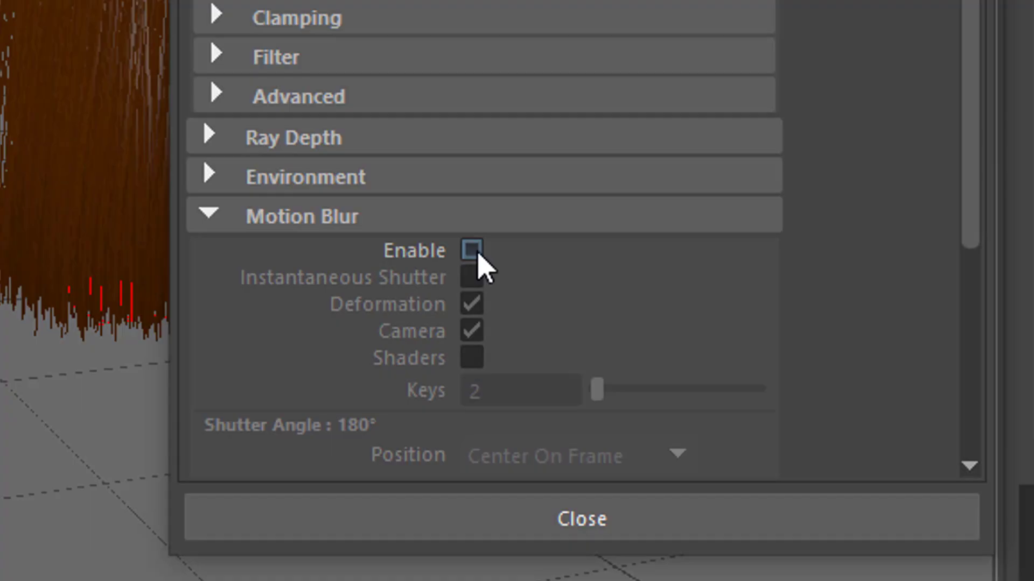
click(474, 251)
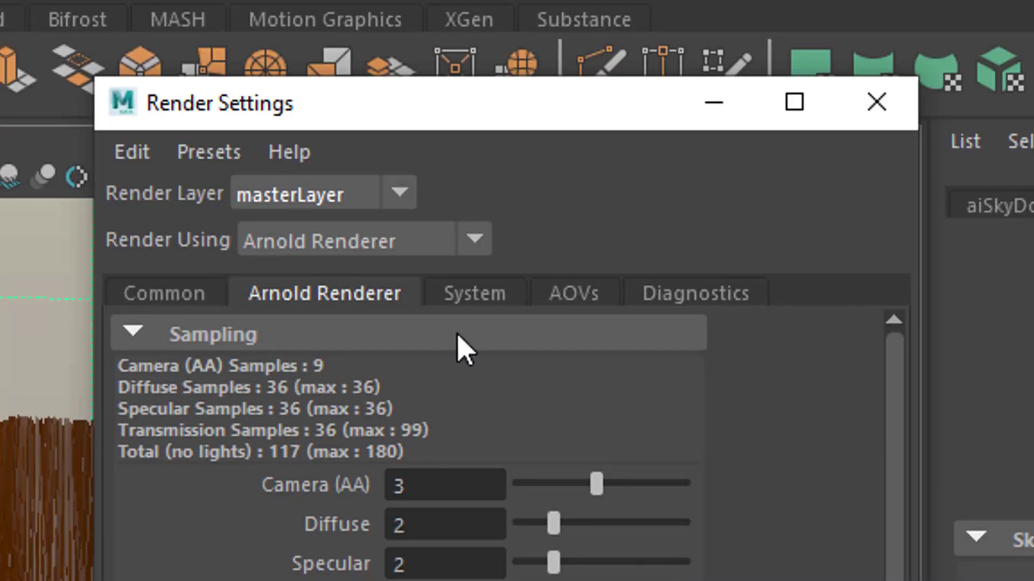
click(492, 297)
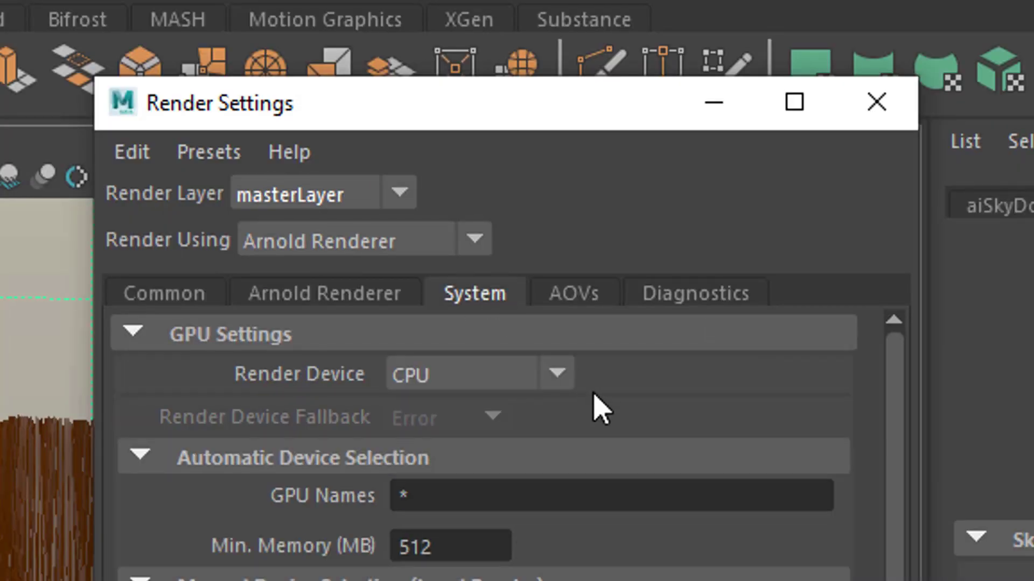
click(555, 379)
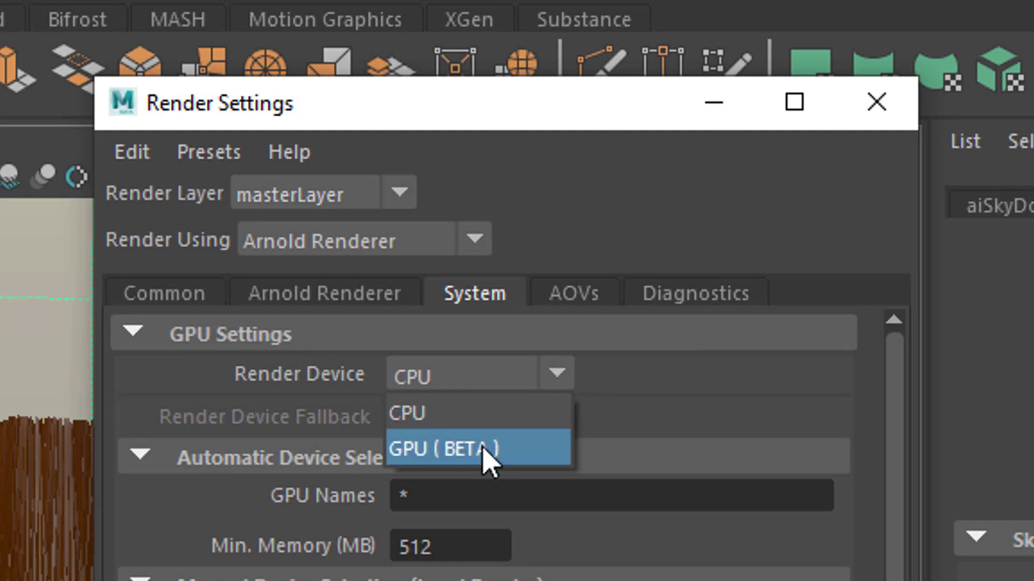
click(486, 454)
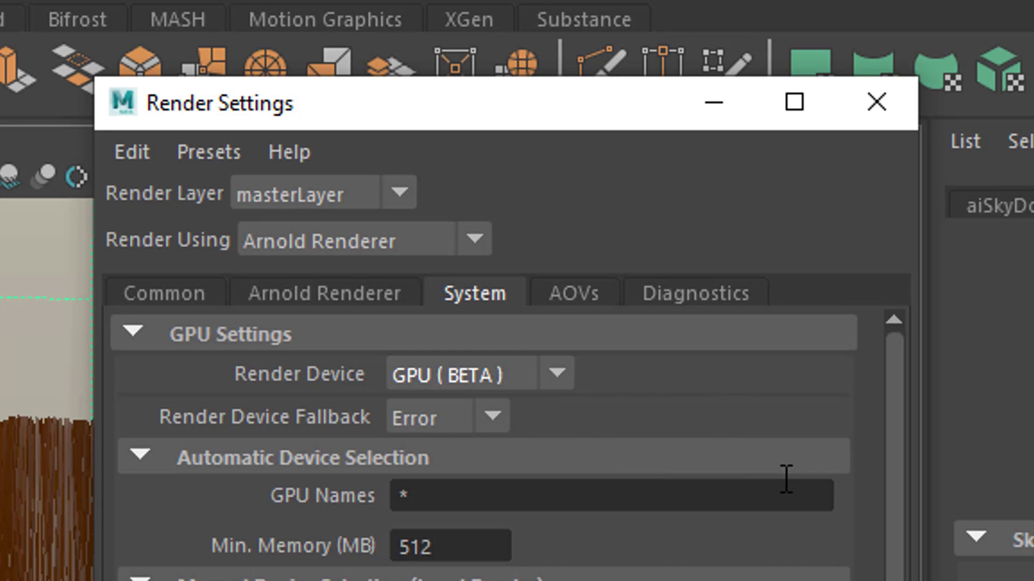
click(558, 375)
click(511, 414)
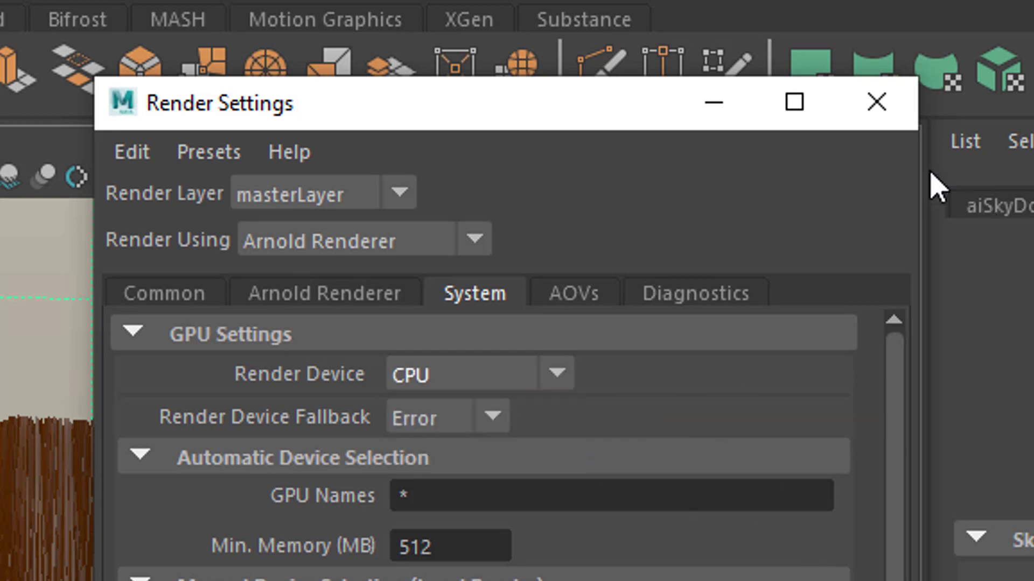